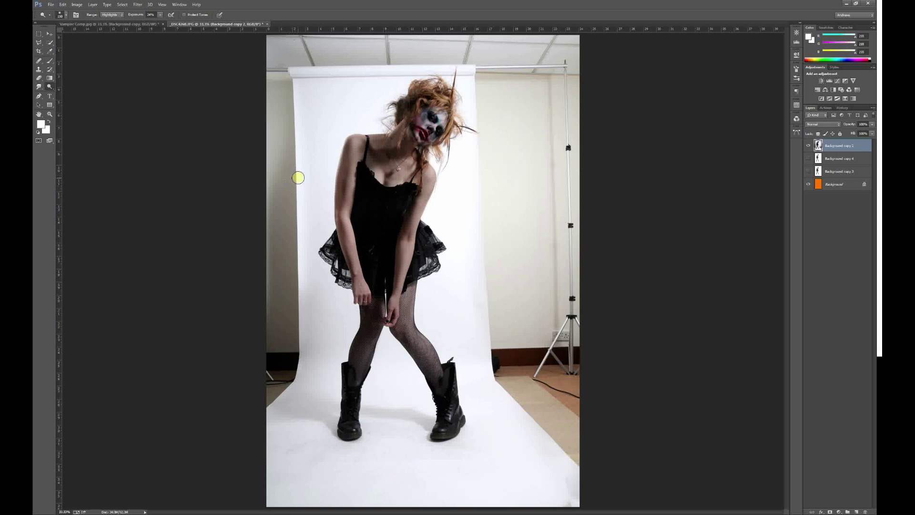
Zoom the portrait to 50% and pan up so the model's head and upper body fill the view
drag(298, 178, 290, 176)
key(ctrl+plus)
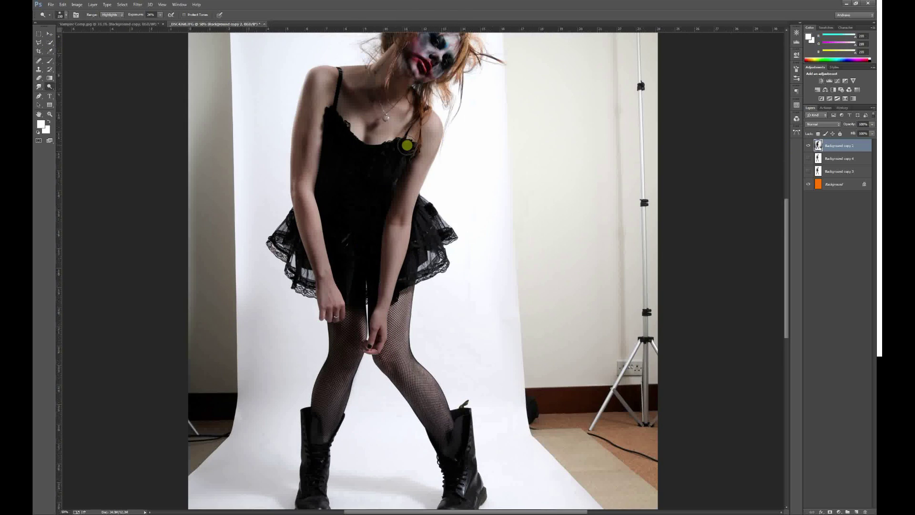
drag(406, 144, 419, 277)
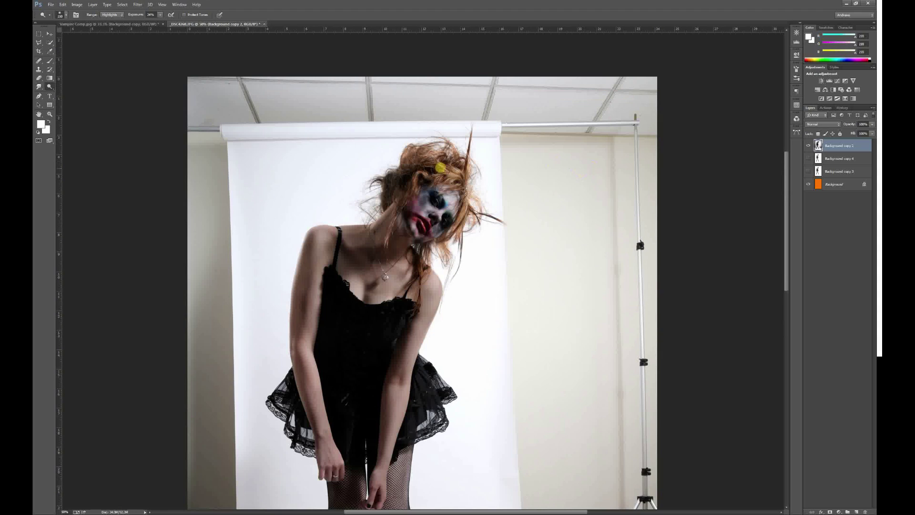
Quick-select the white backdrop left and right of the model and below her skirt, using a smaller brush
click(50, 42)
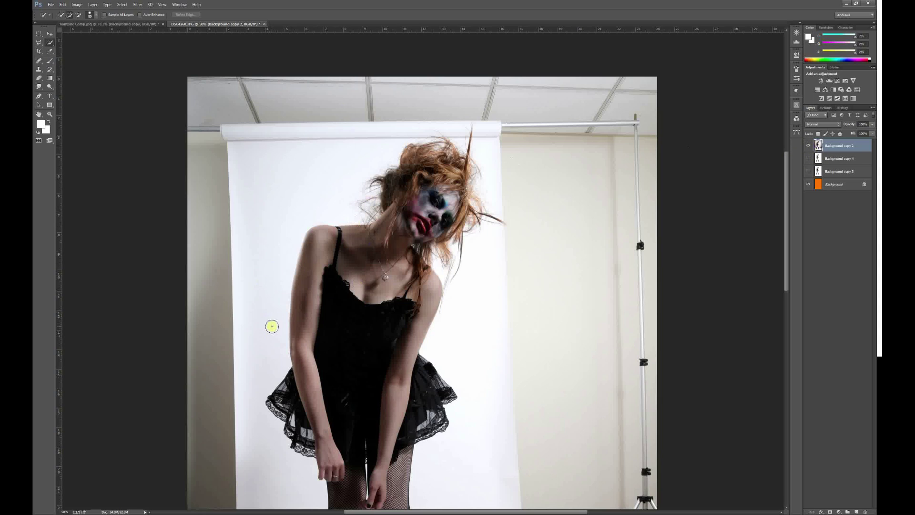
drag(272, 326, 277, 234)
mouse_move(295, 201)
mouse_down()
mouse_move(384, 138)
mouse_move(445, 127)
mouse_move(486, 134)
mouse_move(529, 231)
mouse_move(472, 310)
mouse_up()
key(bracketleft)
key(bracketleft)
key(bracketleft)
key(bracketleft)
drag(249, 402, 273, 486)
Apply Refine Edge to the backdrop selection with output set to New Layer with Layer Mask
click(185, 15)
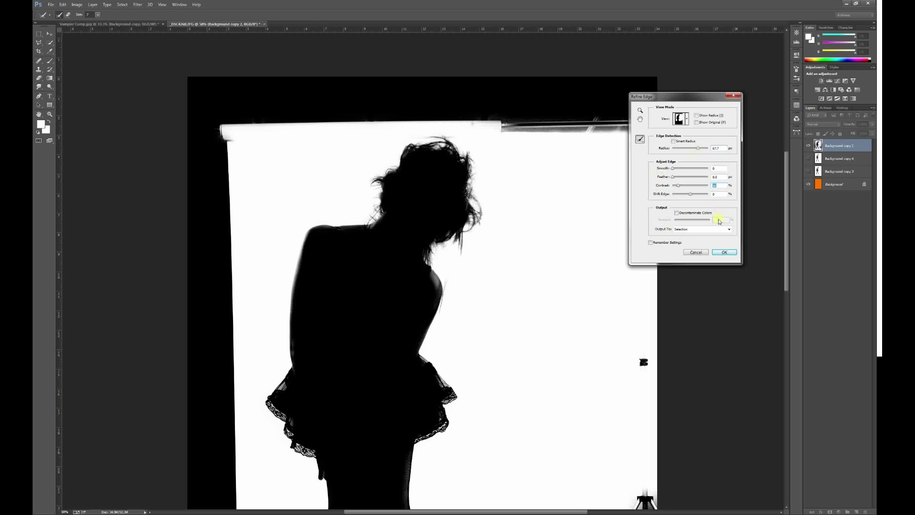
click(691, 230)
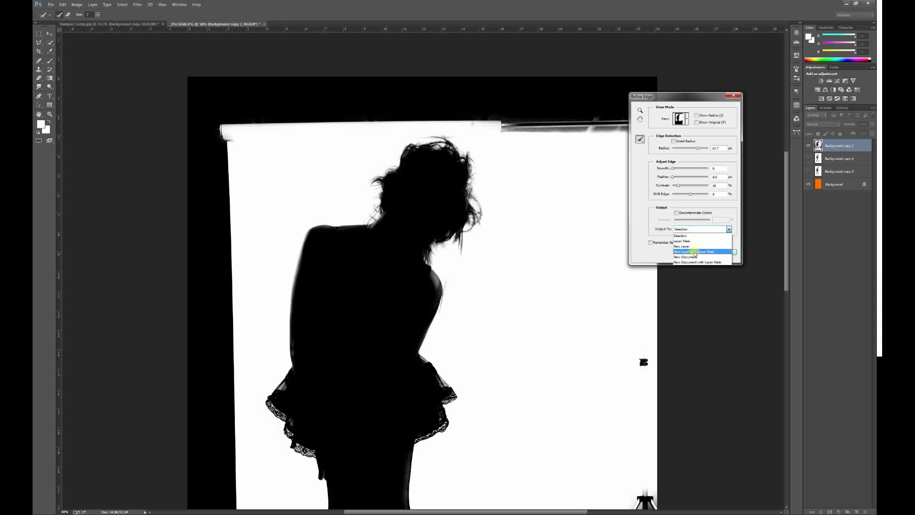
click(696, 252)
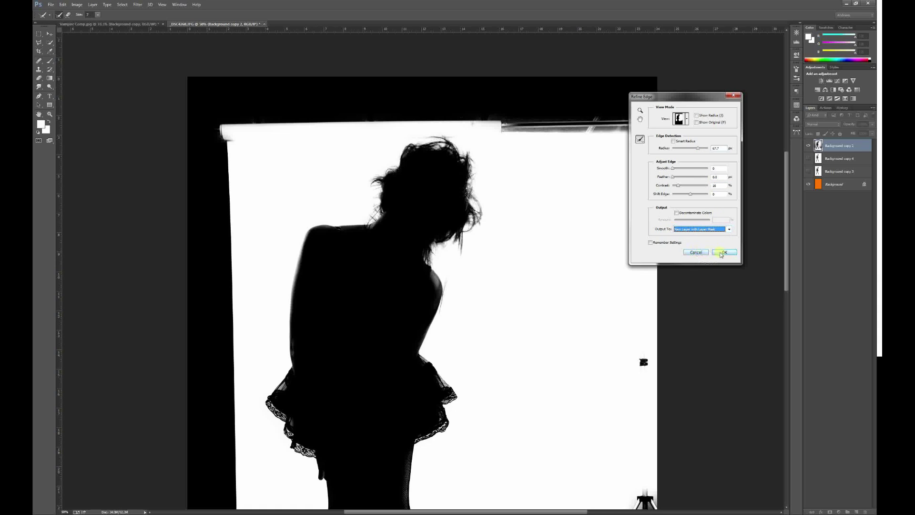
click(722, 253)
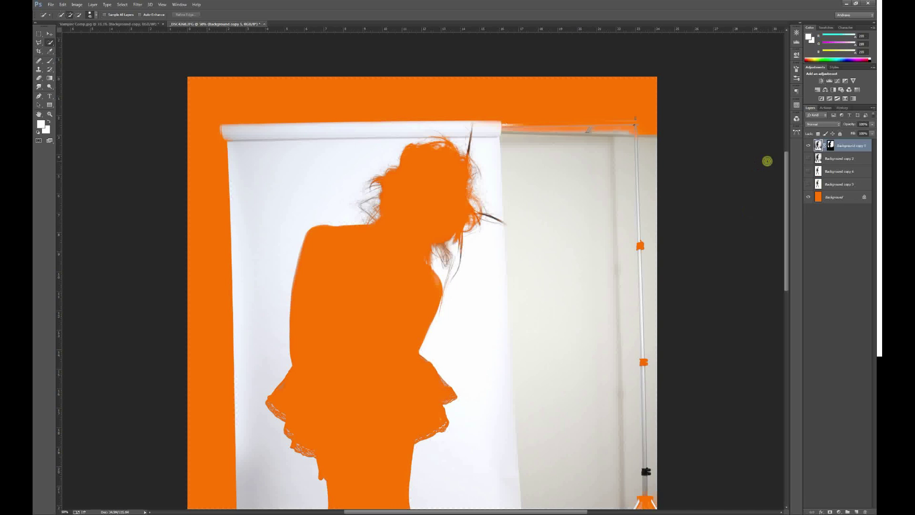
Invert the new layer's mask with Ctrl+I so the model shows over orange, and expand Channels
click(831, 145)
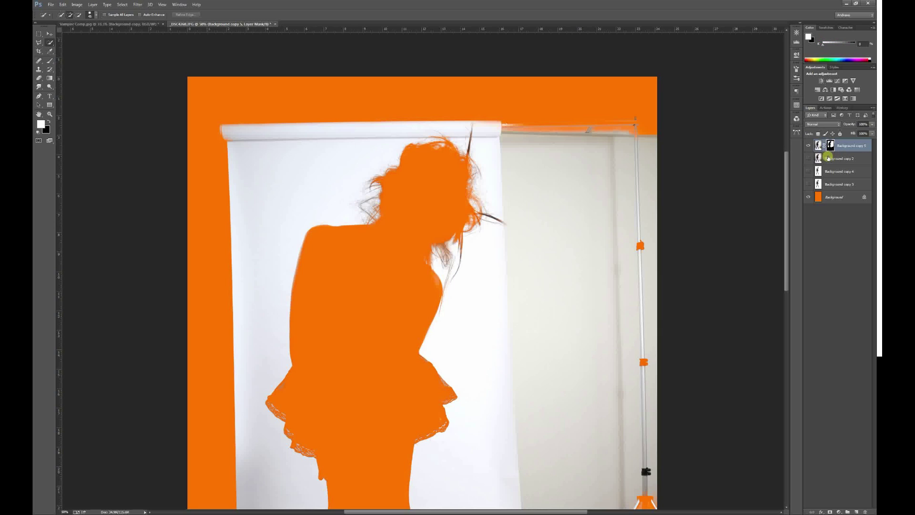
key(ctrl+i)
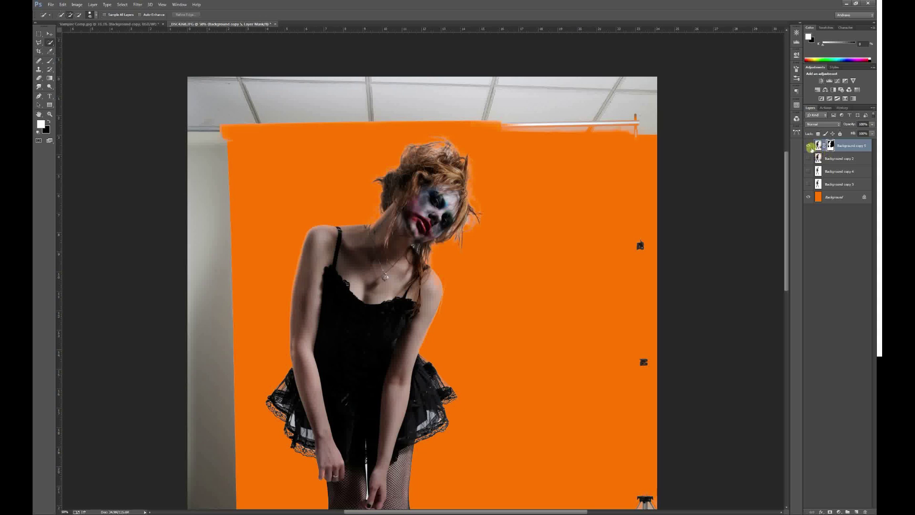
click(796, 119)
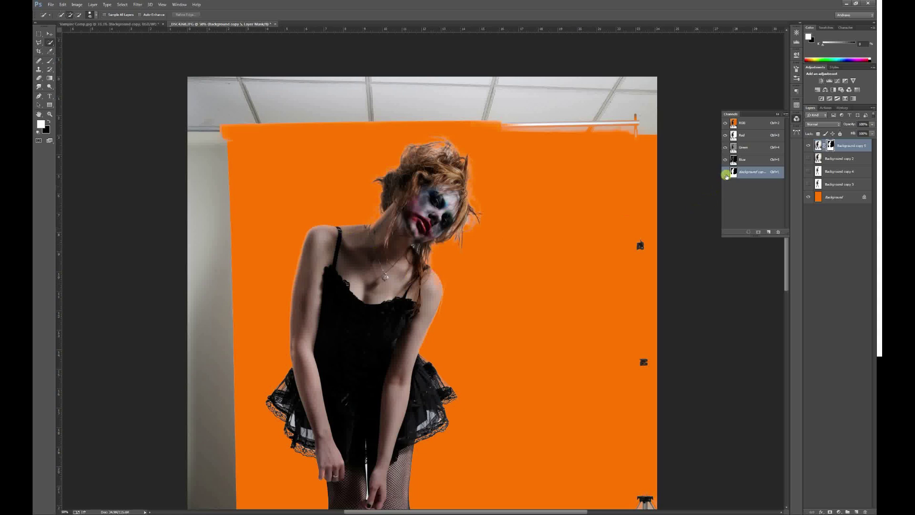
Show the layer mask channel on its own in black and white, with default black/white colours
click(725, 172)
key(x)
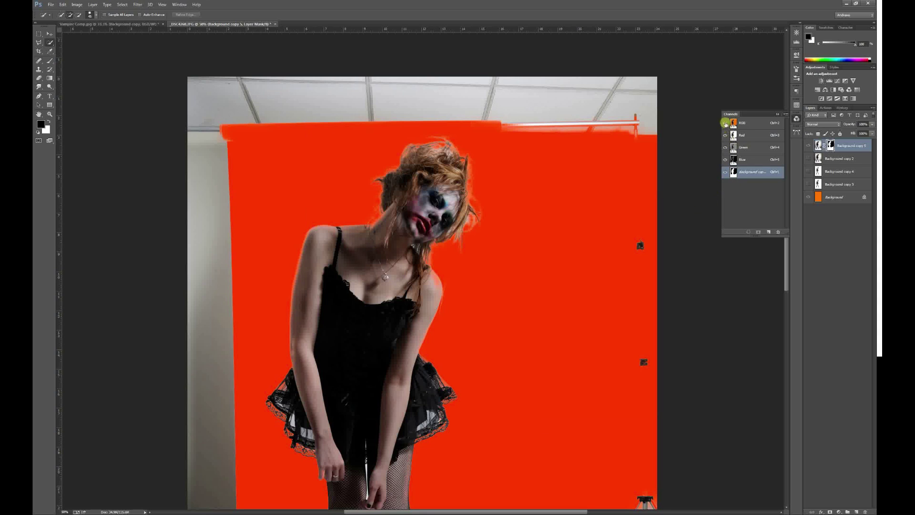
click(725, 123)
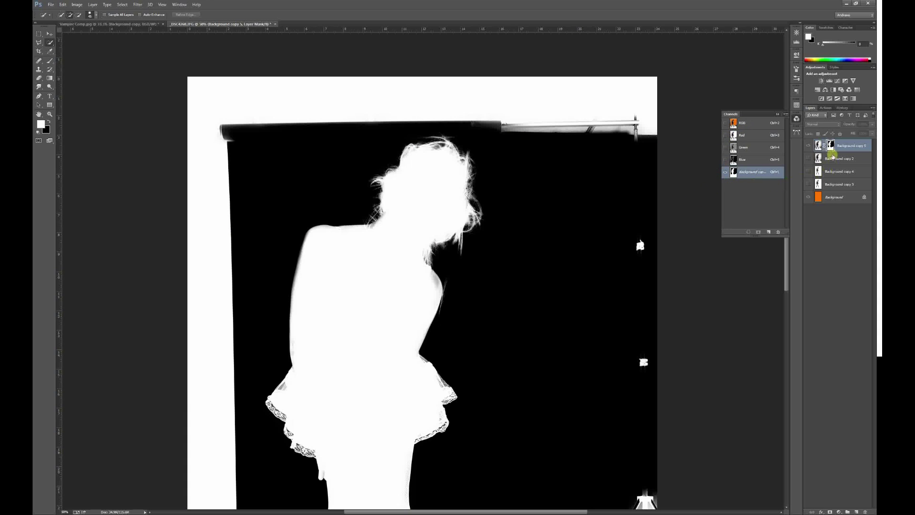
Set up the Brush tool with a 100 px preset in Overlay blend mode
click(50, 61)
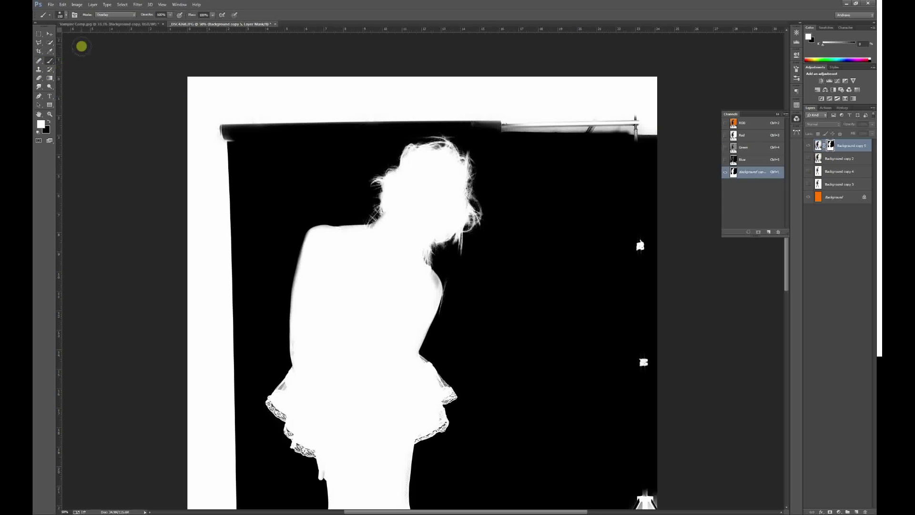
click(67, 16)
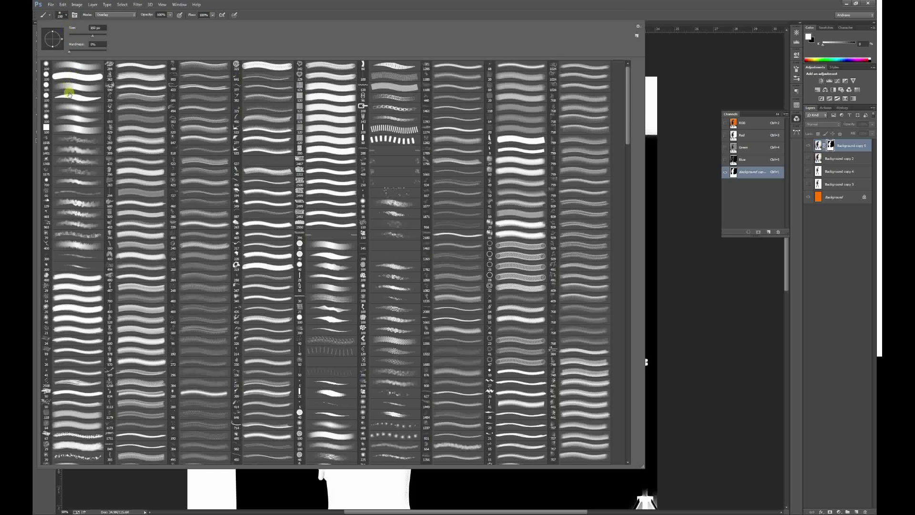
click(71, 110)
key(Return)
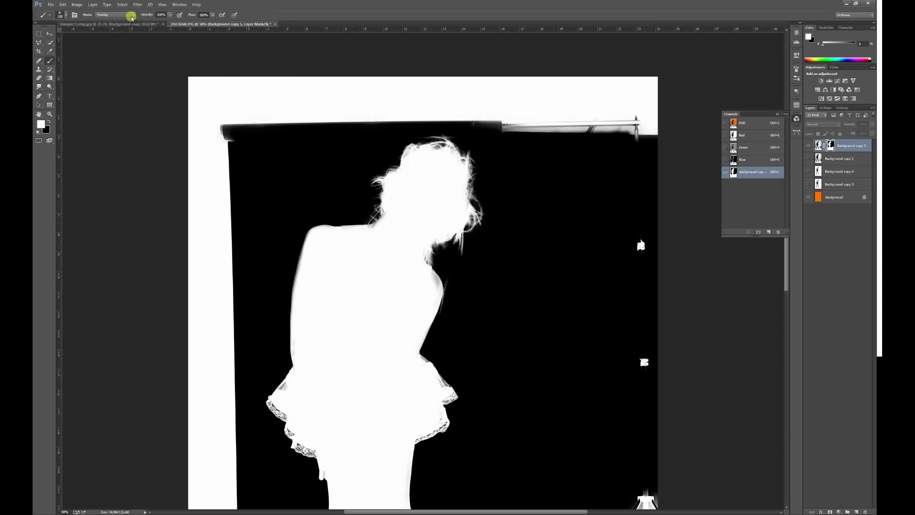
click(119, 15)
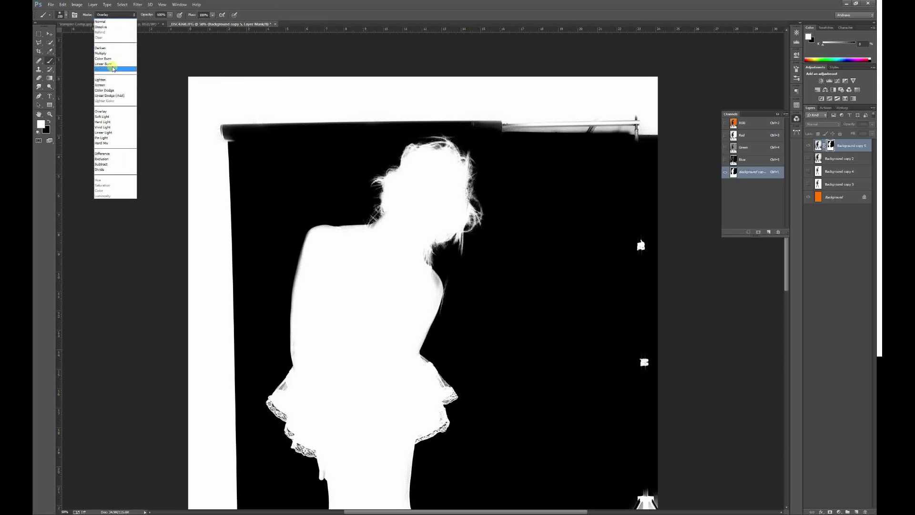
click(114, 112)
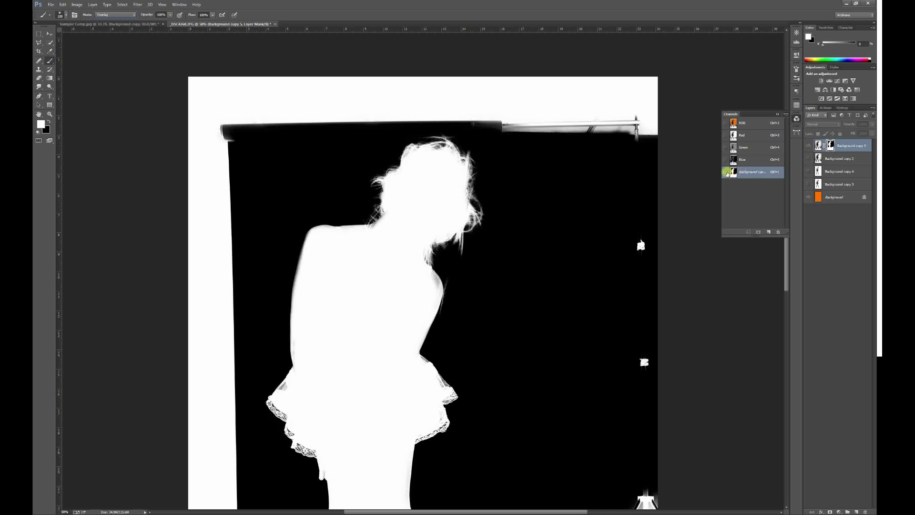
Paint over the mask edge along the model's left shoulder with the Overlay brush
click(744, 174)
mouse_move(300, 262)
mouse_down()
mouse_move(299, 363)
mouse_move(306, 258)
mouse_move(303, 275)
mouse_move(313, 236)
mouse_move(309, 254)
mouse_move(318, 231)
mouse_move(312, 242)
mouse_move(333, 236)
mouse_move(310, 237)
mouse_move(311, 244)
mouse_move(316, 236)
mouse_move(370, 235)
mouse_move(392, 212)
mouse_move(352, 234)
mouse_up()
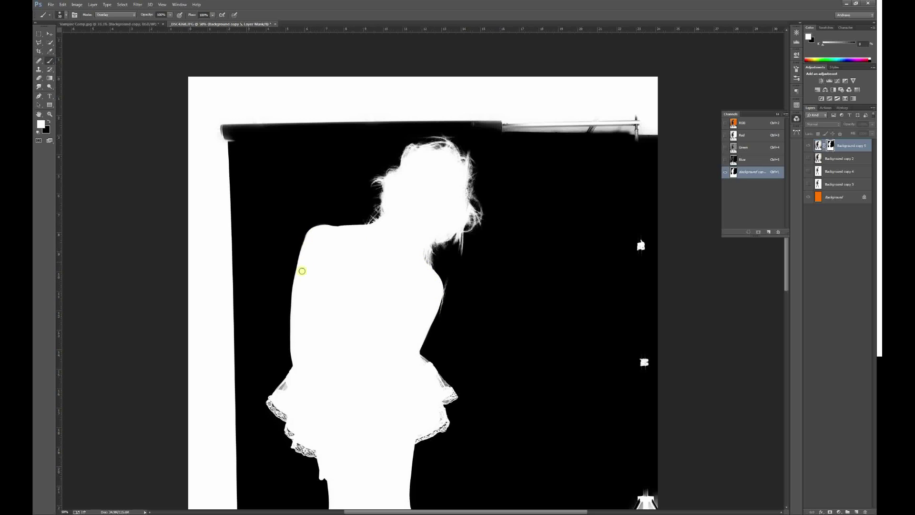
Turn the RGB channels back on, hide the layer mask channel, and swap the painting colours
click(725, 123)
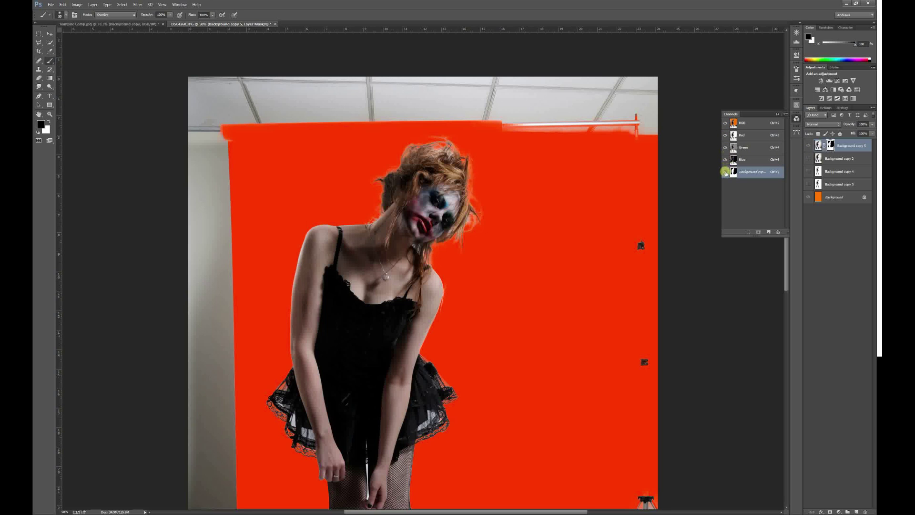
click(724, 173)
key(x)
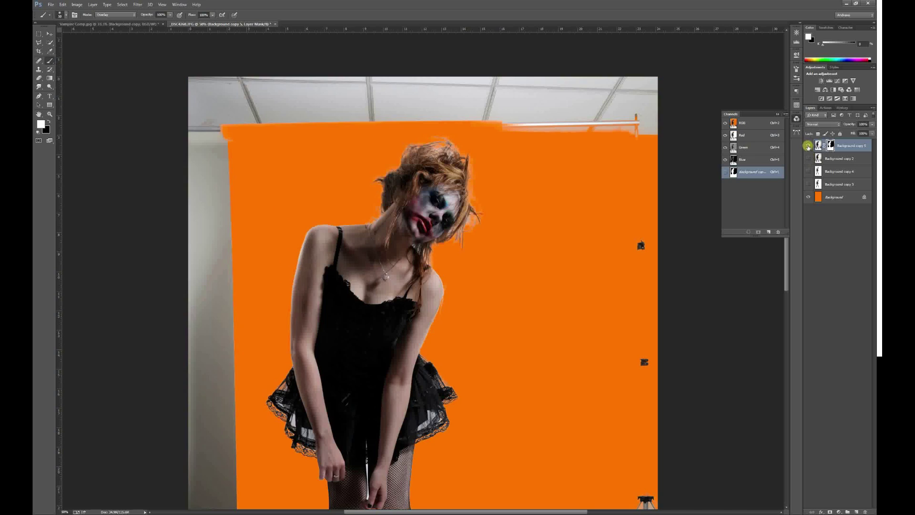
Hide Background copy 5, then show and select Background copy 4 with Channels collapsed
click(809, 146)
click(809, 172)
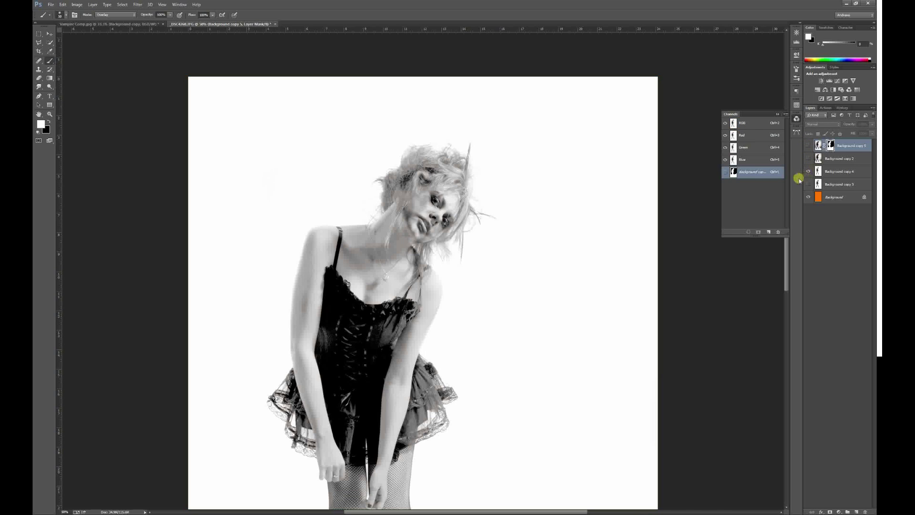
mouse_move(486, 321)
mouse_down()
mouse_move(510, 220)
mouse_move(476, 249)
mouse_move(452, 298)
mouse_up()
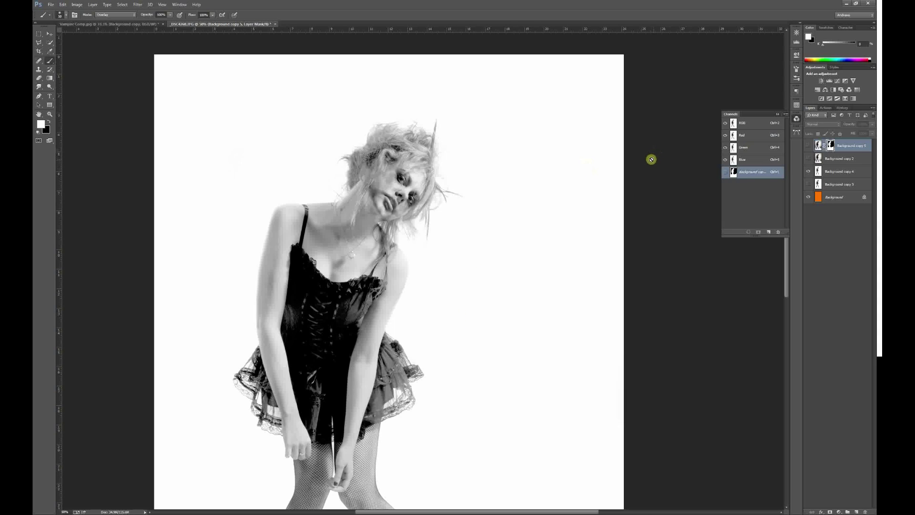
click(797, 119)
click(829, 172)
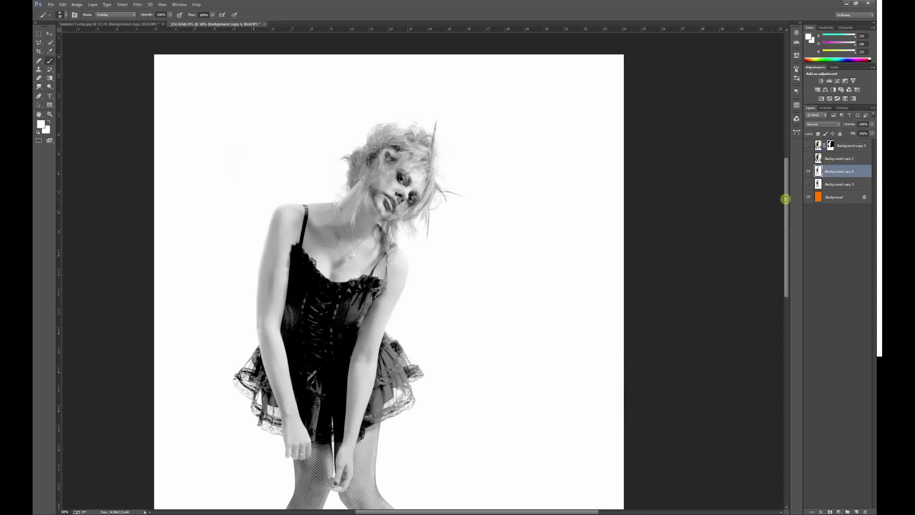
Quick-select the backdrop around the greyscale model's dress and arm, subtract the hand, and preview Refine Edge
click(50, 42)
mouse_move(223, 277)
mouse_down()
mouse_move(247, 204)
mouse_move(333, 113)
mouse_move(390, 89)
mouse_move(476, 105)
mouse_move(522, 219)
mouse_move(469, 326)
mouse_move(467, 450)
mouse_move(490, 216)
mouse_move(541, 426)
mouse_move(479, 467)
mouse_move(250, 459)
mouse_up()
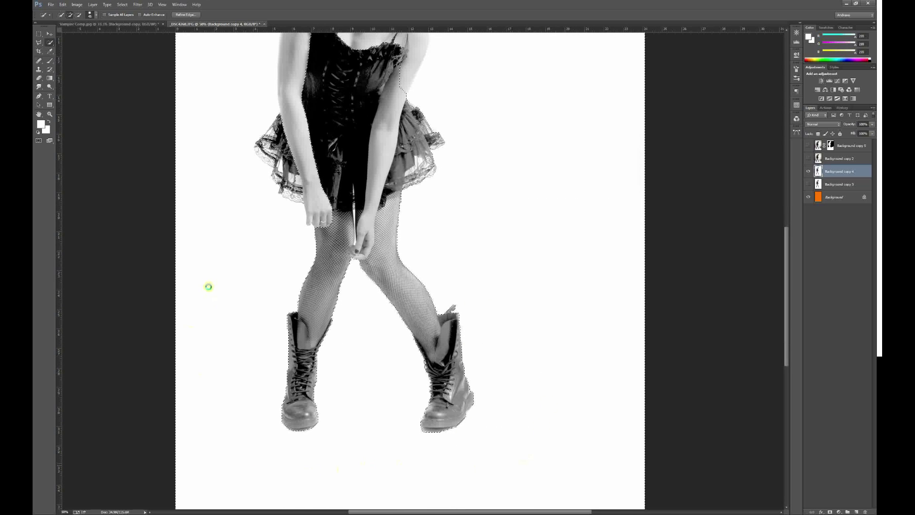
drag(215, 188, 221, 371)
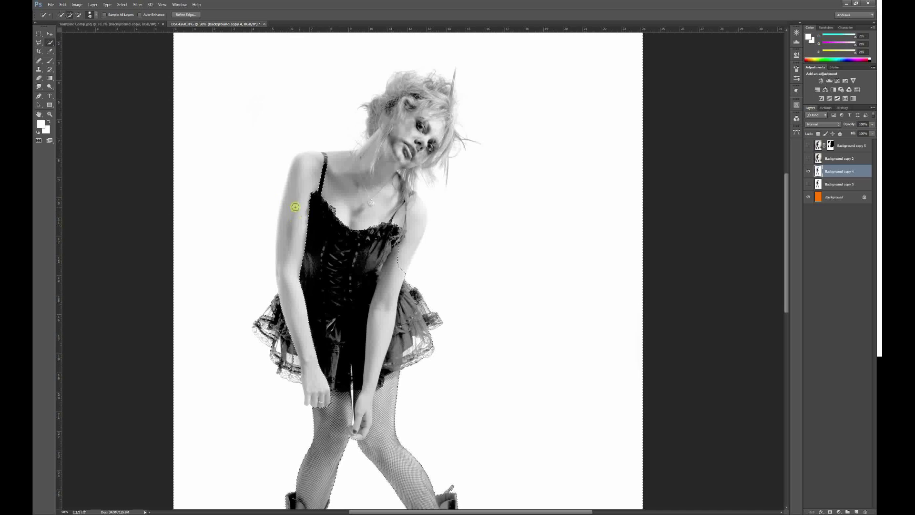
mouse_move(301, 205)
mouse_down()
mouse_move(306, 281)
mouse_move(326, 409)
mouse_move(311, 355)
mouse_move(315, 387)
mouse_up()
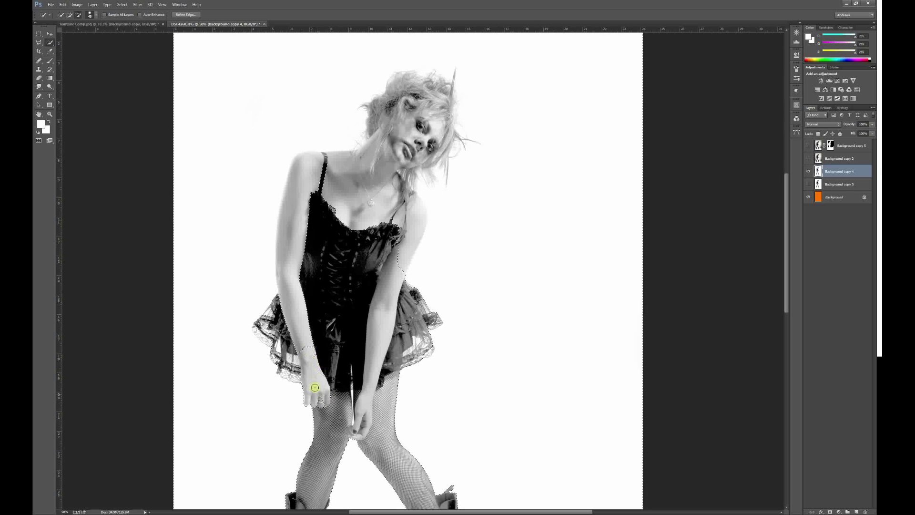
mouse_move(300, 334)
mouse_down()
mouse_move(289, 261)
mouse_move(306, 183)
mouse_move(371, 173)
mouse_move(395, 106)
mouse_move(414, 98)
mouse_move(435, 107)
mouse_move(406, 89)
mouse_move(432, 101)
mouse_move(440, 123)
mouse_move(440, 139)
mouse_move(407, 157)
mouse_move(446, 137)
mouse_move(396, 213)
mouse_move(413, 221)
mouse_move(408, 238)
mouse_move(416, 205)
mouse_move(392, 278)
mouse_up()
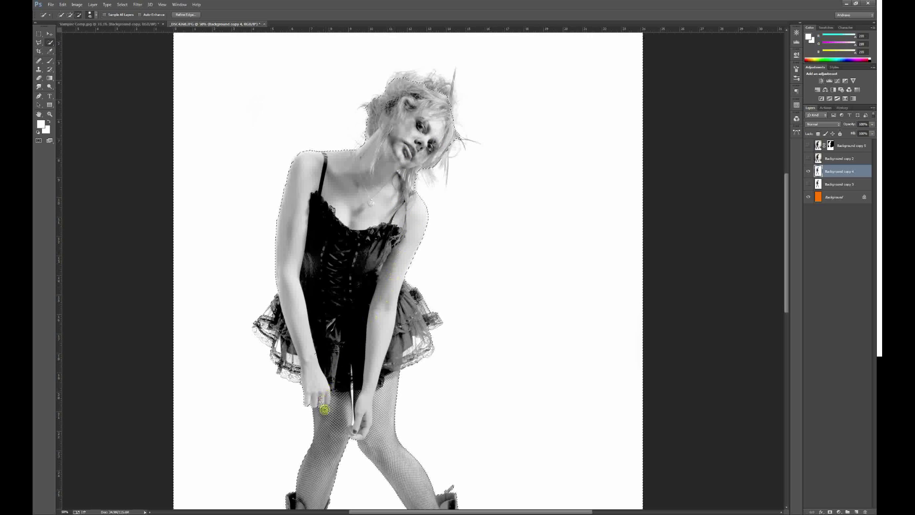
mouse_move(323, 403)
mouse_down()
mouse_move(322, 411)
mouse_move(318, 380)
mouse_up()
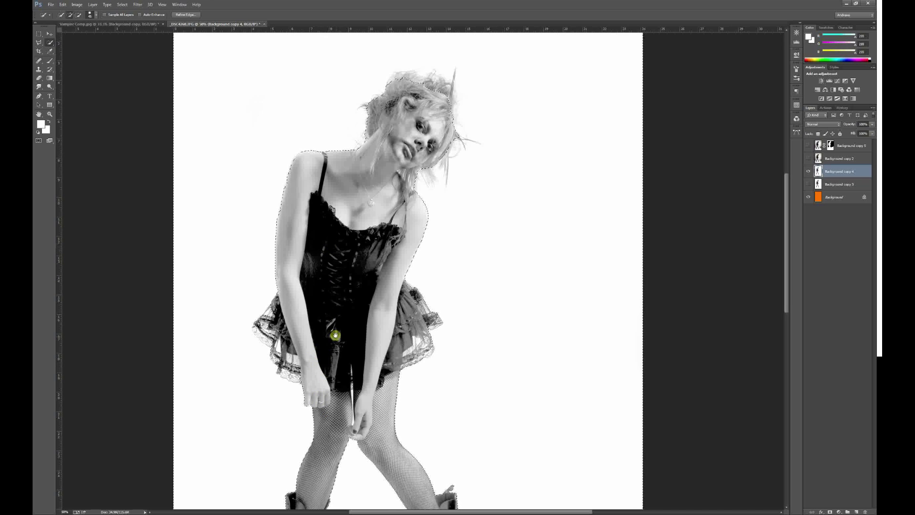
mouse_move(336, 333)
mouse_down()
mouse_move(341, 206)
mouse_move(341, 310)
mouse_move(297, 351)
mouse_up()
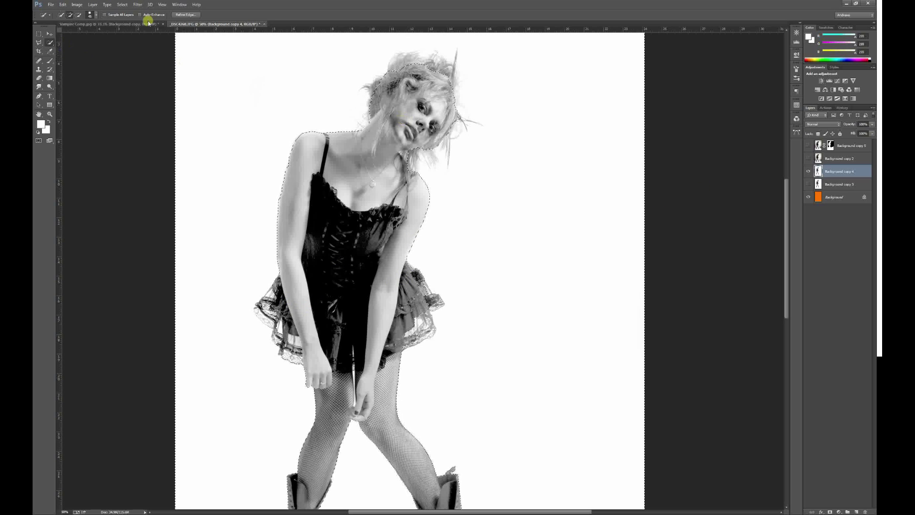
click(185, 15)
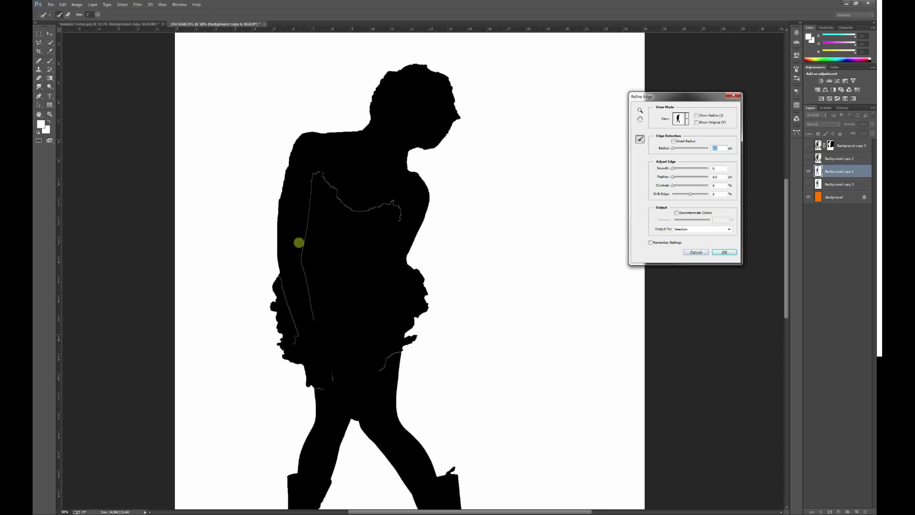
Redo Refine Edge with a wider radius and contrast 17, outputting to New Layer with Layer Mask
click(696, 252)
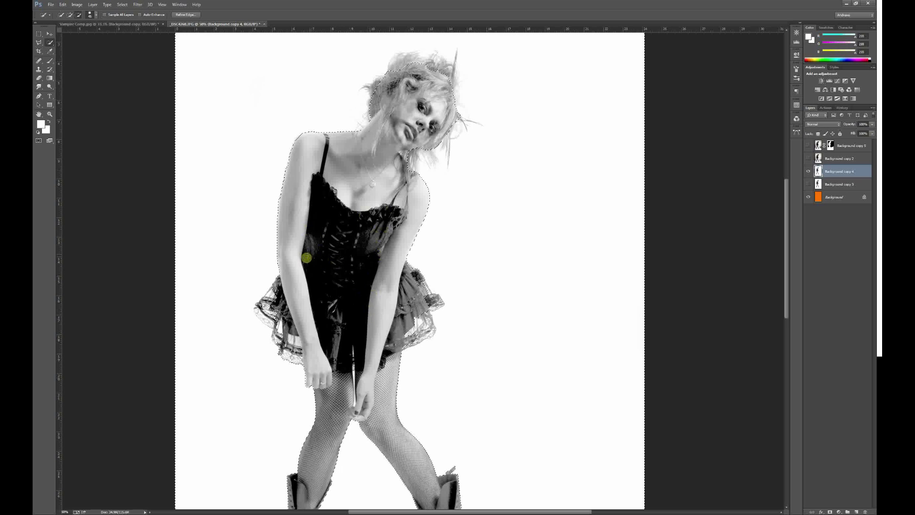
click(187, 15)
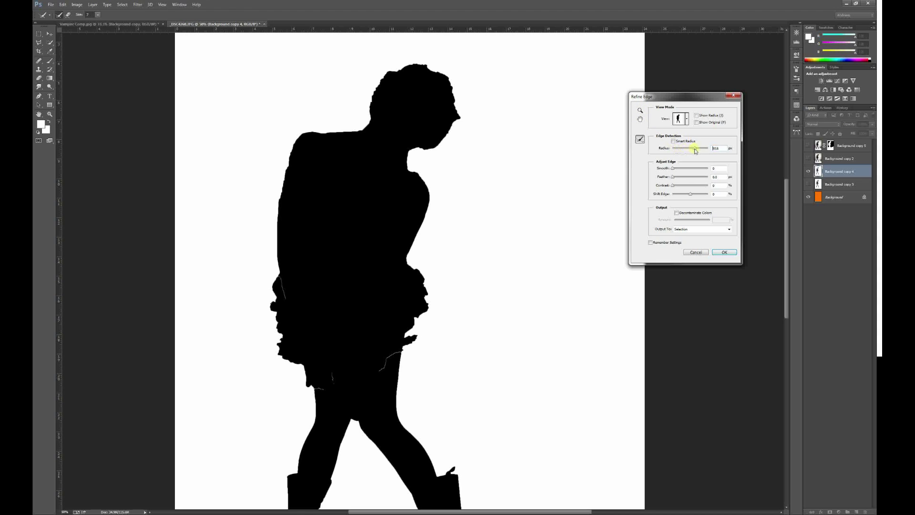
drag(694, 150, 691, 157)
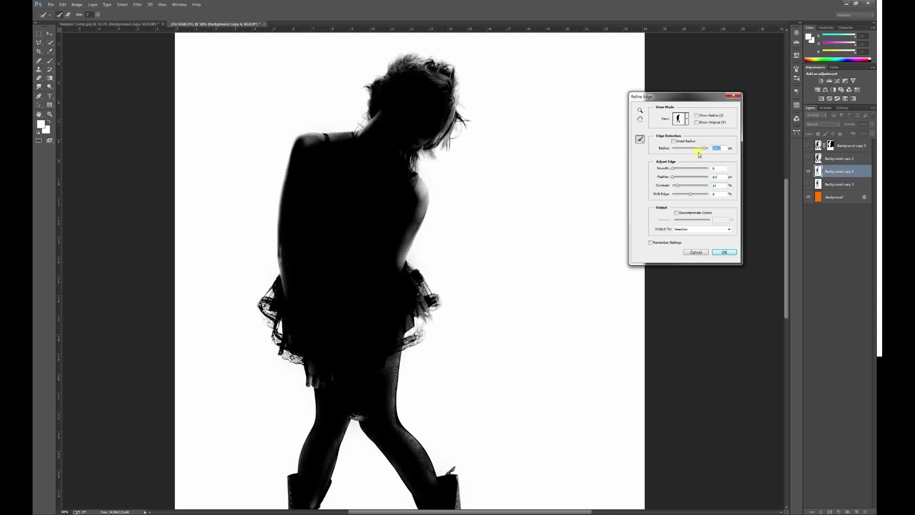
drag(677, 185, 665, 185)
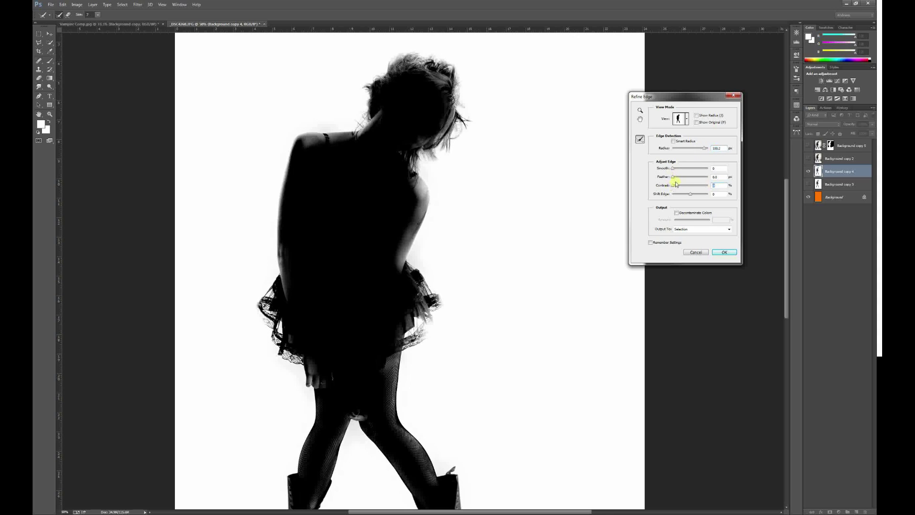
click(678, 186)
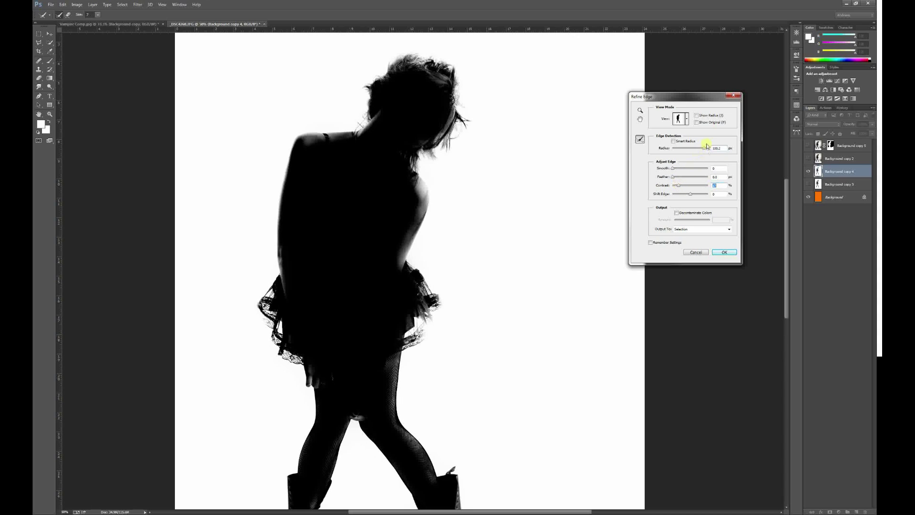
click(689, 231)
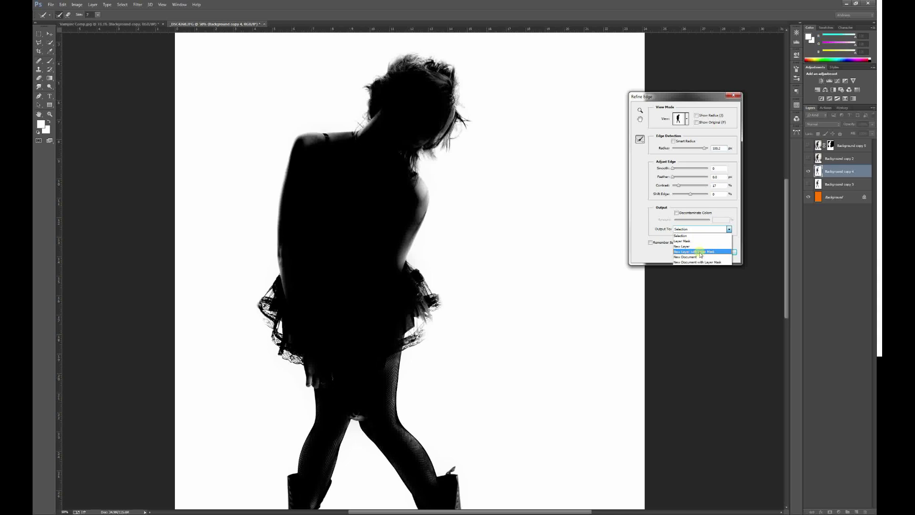
click(700, 251)
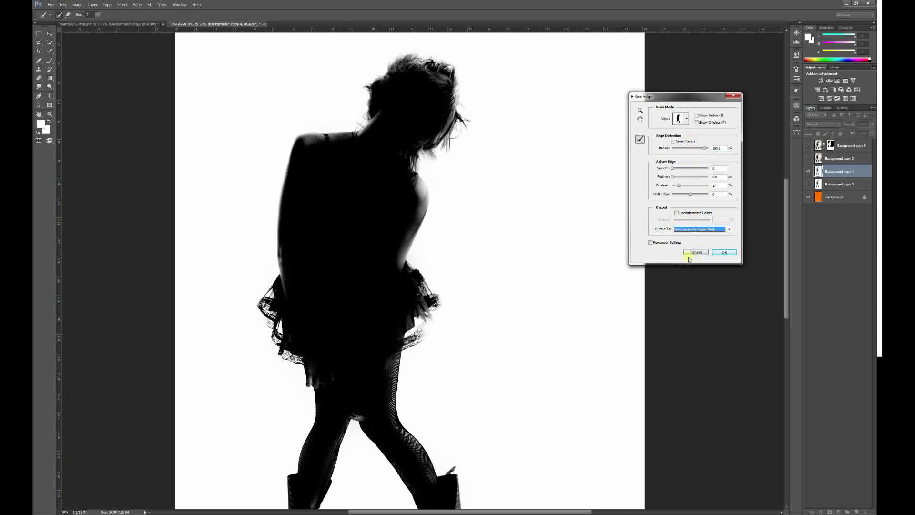
click(724, 253)
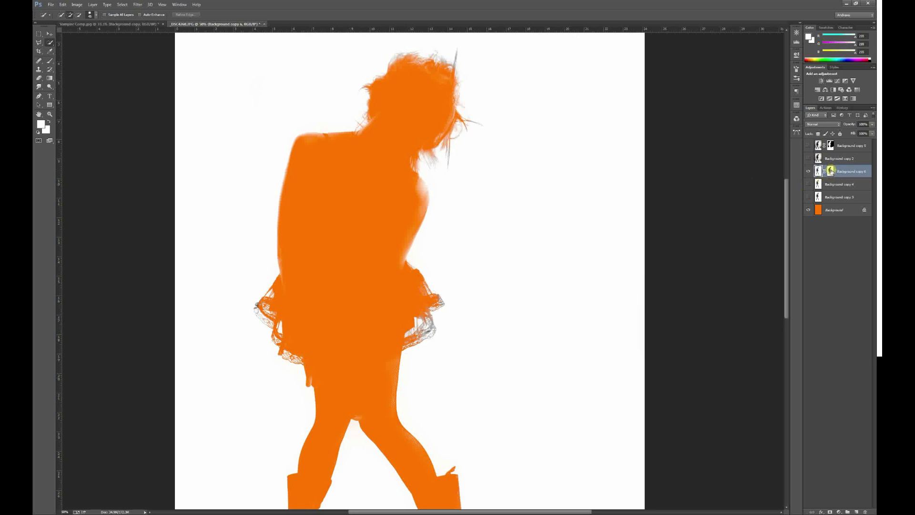
Invert Background copy 6's layer mask so the model shows on orange, and display the mask channel
click(831, 171)
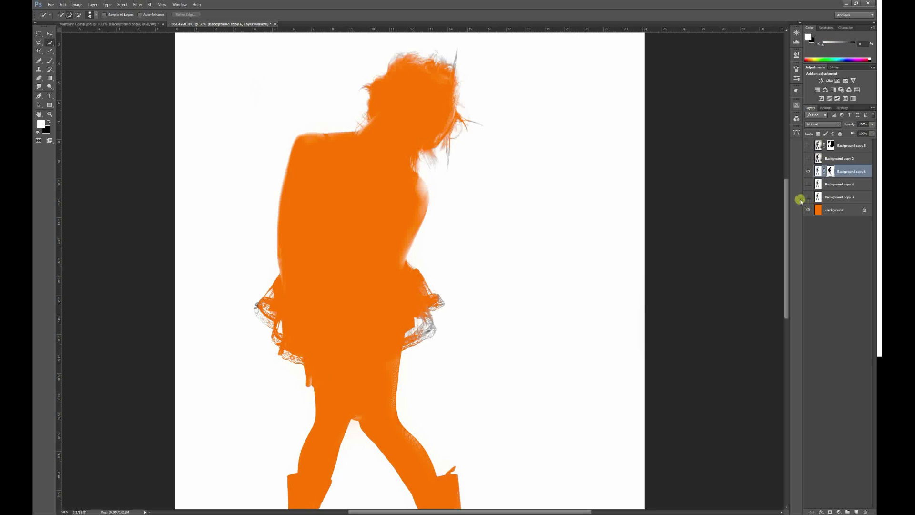
key(ctrl+i)
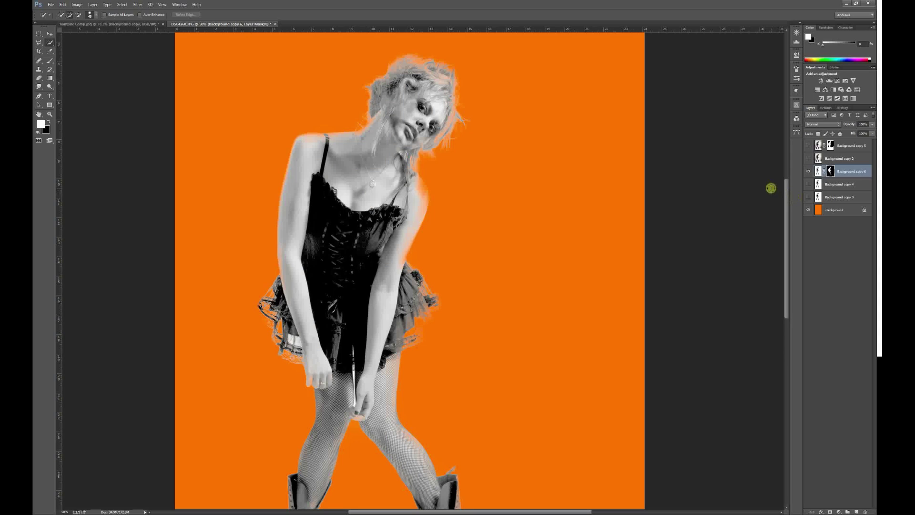
click(797, 118)
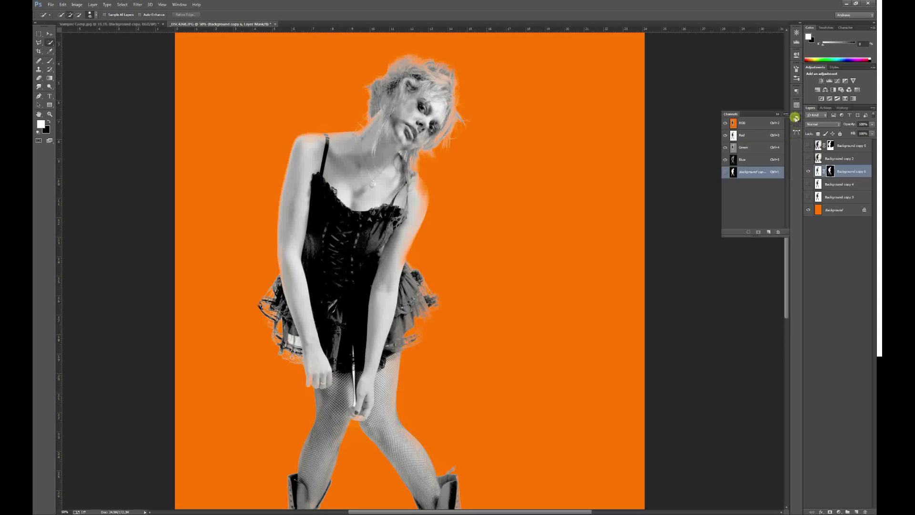
click(725, 173)
View only the mask and brush white in Overlay along the figure's left side, shoulder and crotch
click(725, 123)
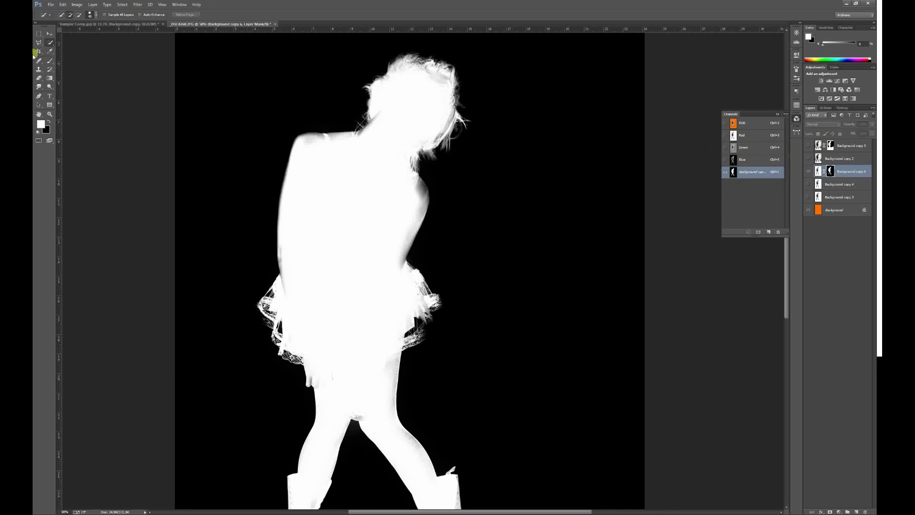
click(49, 61)
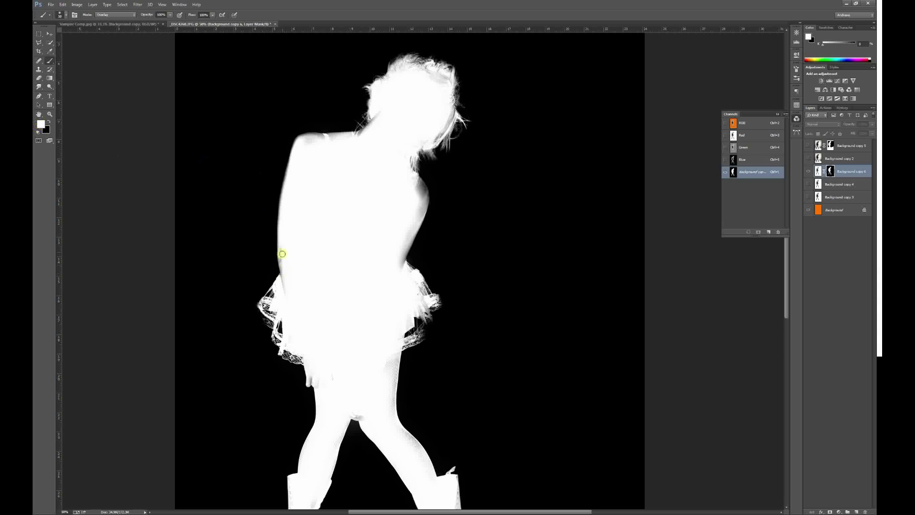
mouse_move(282, 253)
mouse_down()
mouse_move(289, 301)
mouse_move(283, 197)
mouse_move(282, 231)
mouse_move(288, 168)
mouse_move(284, 199)
mouse_move(307, 136)
mouse_move(295, 144)
mouse_move(310, 141)
mouse_move(304, 134)
mouse_move(324, 141)
mouse_move(308, 144)
mouse_move(375, 131)
mouse_move(345, 141)
mouse_move(378, 123)
mouse_move(359, 139)
mouse_move(378, 117)
mouse_move(374, 133)
mouse_move(377, 114)
mouse_move(352, 138)
mouse_move(388, 116)
mouse_move(385, 95)
mouse_move(442, 75)
mouse_up()
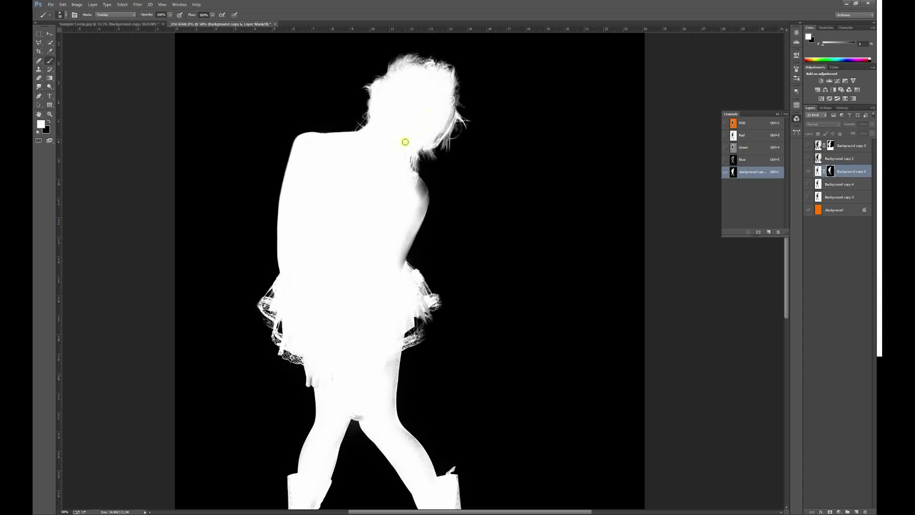
mouse_move(408, 177)
mouse_down()
mouse_move(428, 196)
mouse_move(401, 238)
mouse_move(403, 253)
mouse_move(415, 219)
mouse_move(394, 286)
mouse_move(424, 204)
mouse_move(419, 220)
mouse_move(420, 181)
mouse_move(420, 206)
mouse_move(407, 185)
mouse_move(427, 206)
mouse_move(402, 171)
mouse_up()
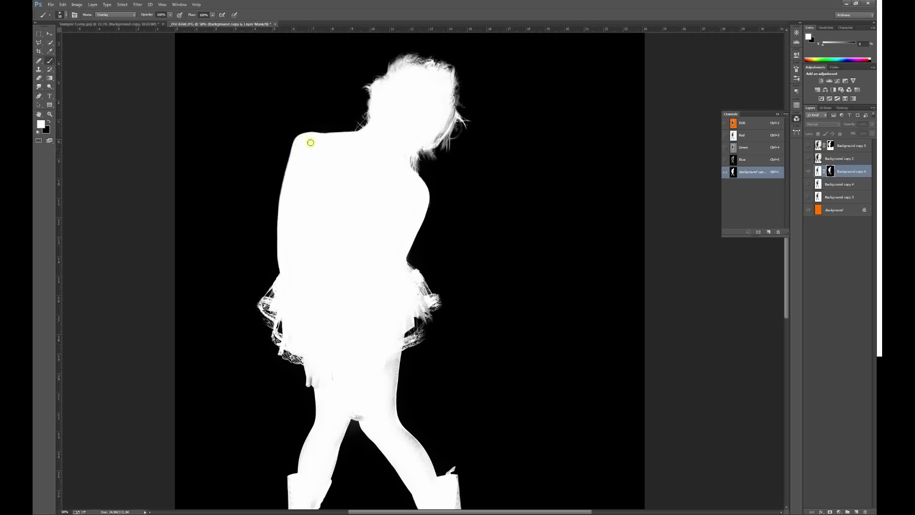
drag(344, 135, 307, 133)
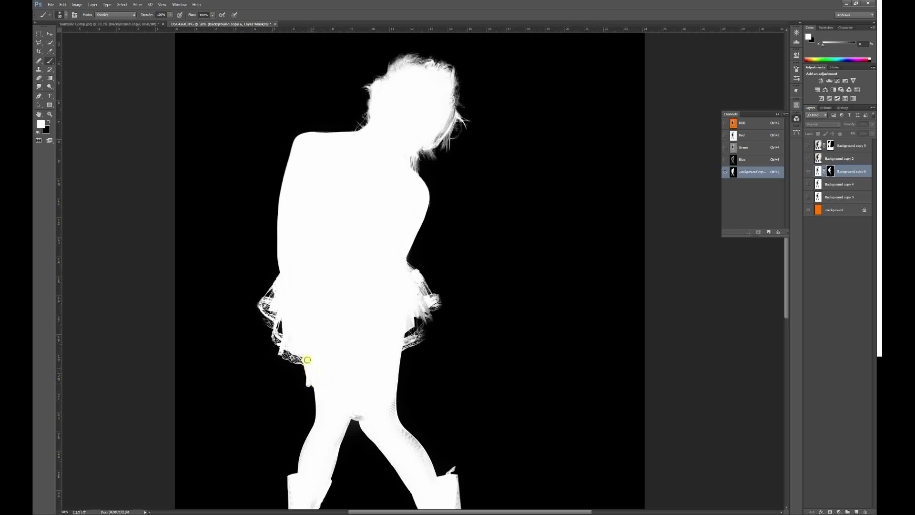
mouse_move(362, 410)
mouse_down()
mouse_move(391, 396)
mouse_move(400, 435)
mouse_move(427, 461)
mouse_move(413, 446)
mouse_move(427, 477)
mouse_move(386, 443)
mouse_move(405, 478)
mouse_move(366, 409)
mouse_move(334, 448)
mouse_move(348, 414)
mouse_move(331, 477)
mouse_move(316, 450)
mouse_move(305, 466)
mouse_move(309, 445)
mouse_up()
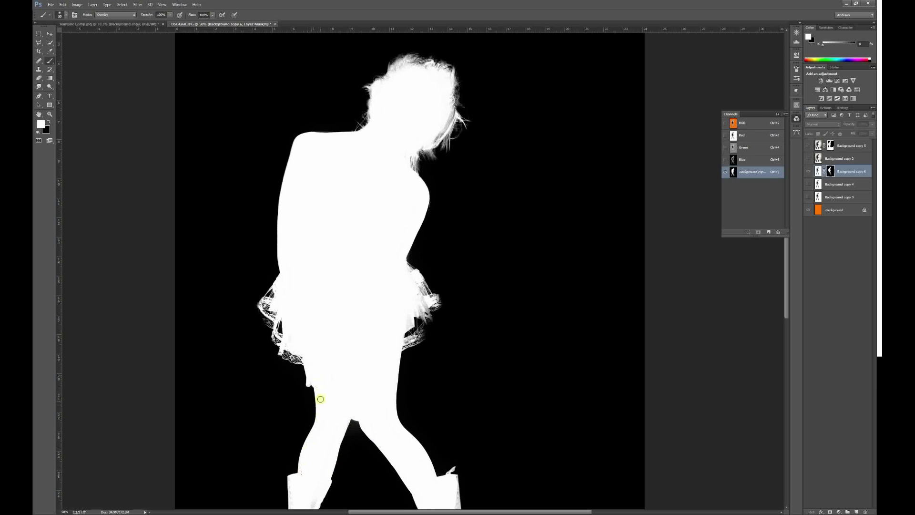
Paint over both boots' lace edges in the mask, then clean the background beside the shoulder
scroll(337, 435, down, 5)
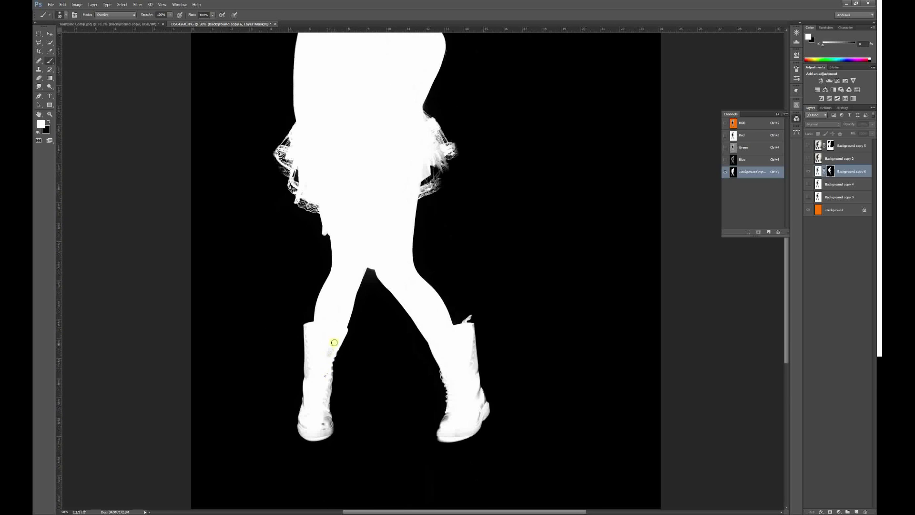
mouse_move(322, 340)
mouse_down()
mouse_move(309, 377)
mouse_move(316, 357)
mouse_move(328, 362)
mouse_move(322, 404)
mouse_move(328, 368)
mouse_move(328, 388)
mouse_move(320, 384)
mouse_move(329, 423)
mouse_move(306, 431)
mouse_move(307, 382)
mouse_move(305, 413)
mouse_move(329, 419)
mouse_up()
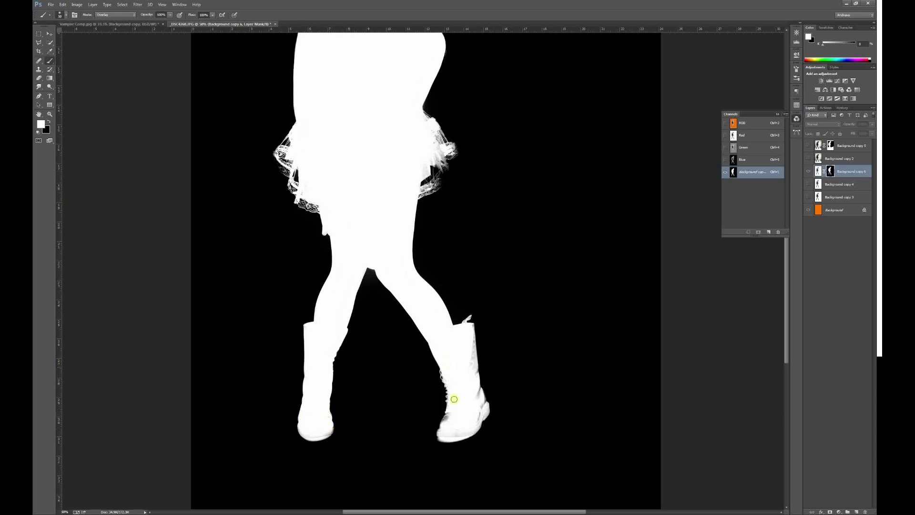
mouse_move(449, 386)
mouse_down()
mouse_move(445, 419)
mouse_move(449, 412)
mouse_move(465, 430)
mouse_move(478, 395)
mouse_move(469, 327)
mouse_move(480, 416)
mouse_move(482, 407)
mouse_move(467, 422)
mouse_up()
mouse_move(444, 346)
mouse_down()
mouse_move(468, 388)
mouse_move(467, 378)
mouse_up()
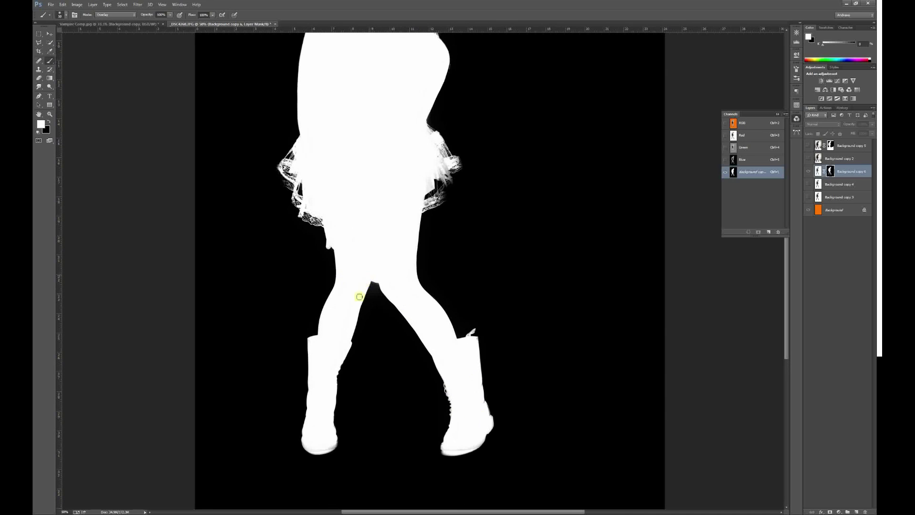
drag(356, 229, 345, 337)
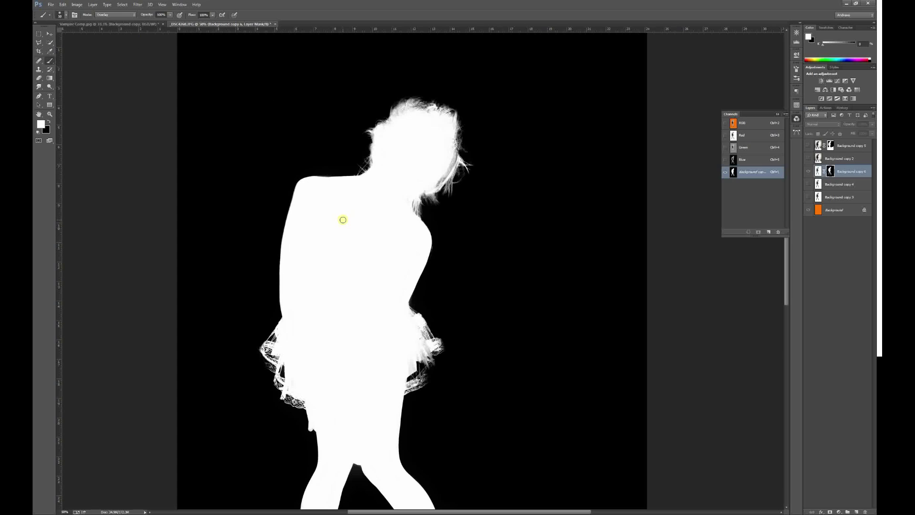
mouse_move(343, 219)
mouse_down()
mouse_move(309, 156)
mouse_move(272, 125)
mouse_move(286, 105)
mouse_move(264, 136)
mouse_move(247, 115)
mouse_move(261, 116)
mouse_move(214, 189)
mouse_move(204, 182)
mouse_move(294, 90)
mouse_move(513, 106)
mouse_move(570, 134)
mouse_move(567, 119)
mouse_move(588, 139)
mouse_move(509, 239)
mouse_move(556, 225)
mouse_move(576, 171)
mouse_up()
Restore the full-colour composite without the mask overlay and toggle the orange background to check transparency
click(725, 124)
key(x)
click(725, 172)
key(x)
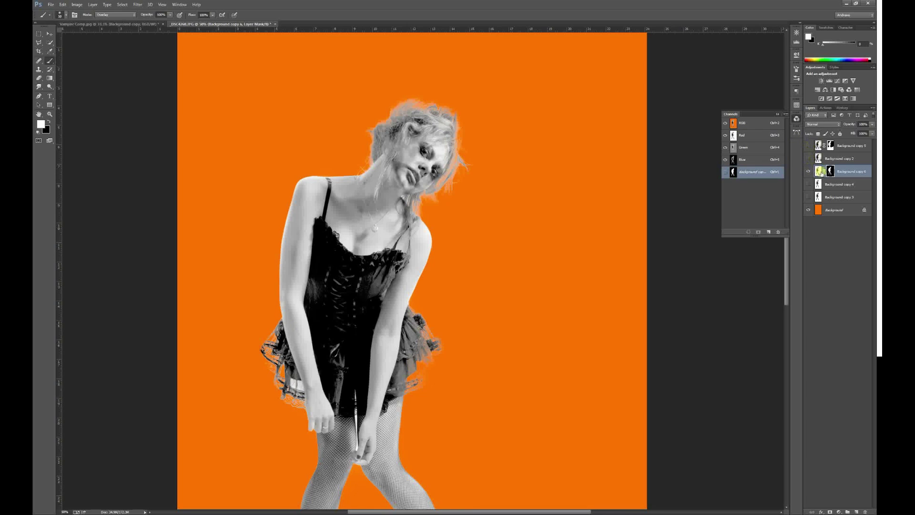
click(809, 210)
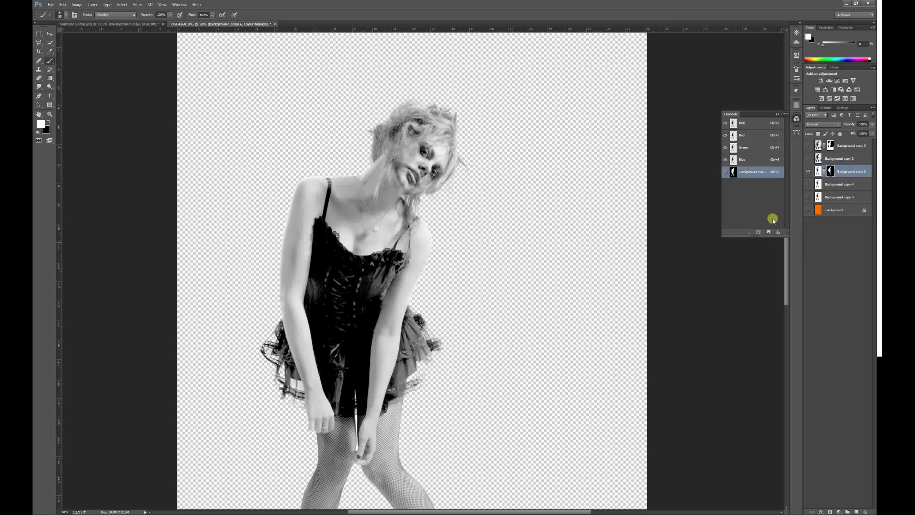
click(808, 210)
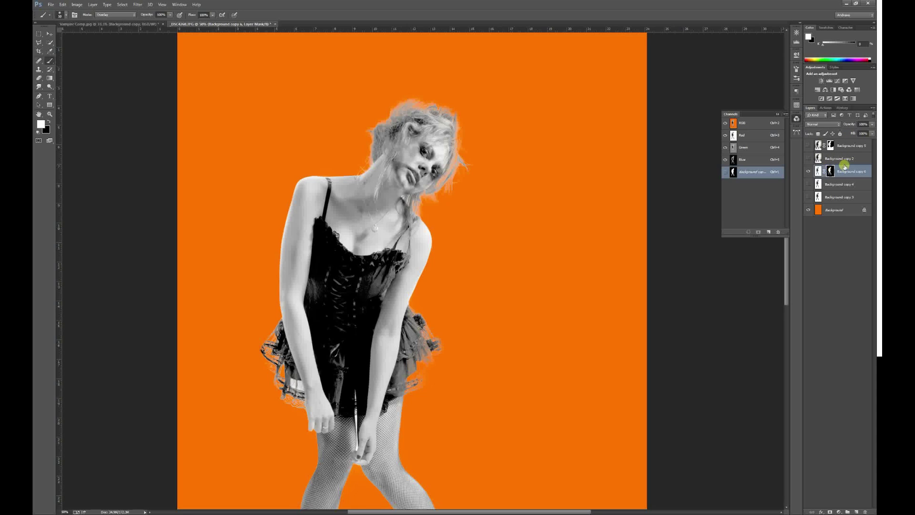
Disable Background copy 6's layer mask
click(828, 172)
right_click(830, 171)
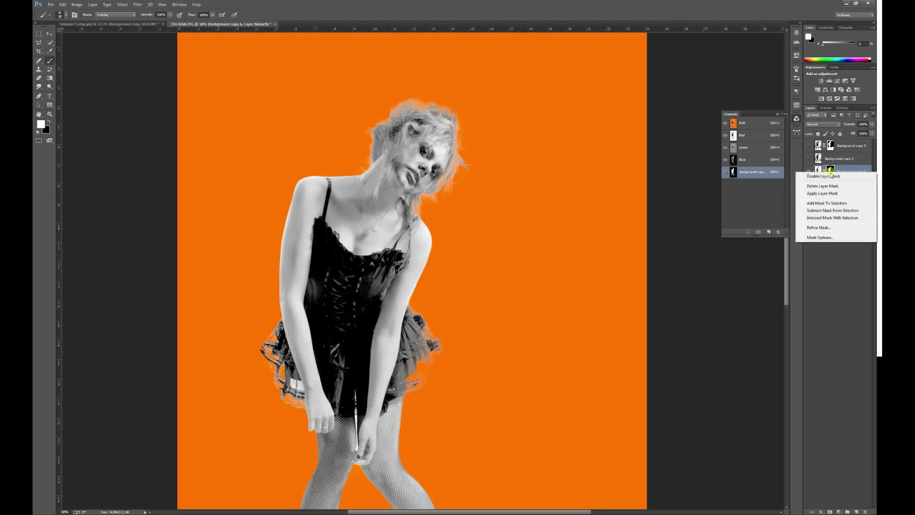
click(833, 176)
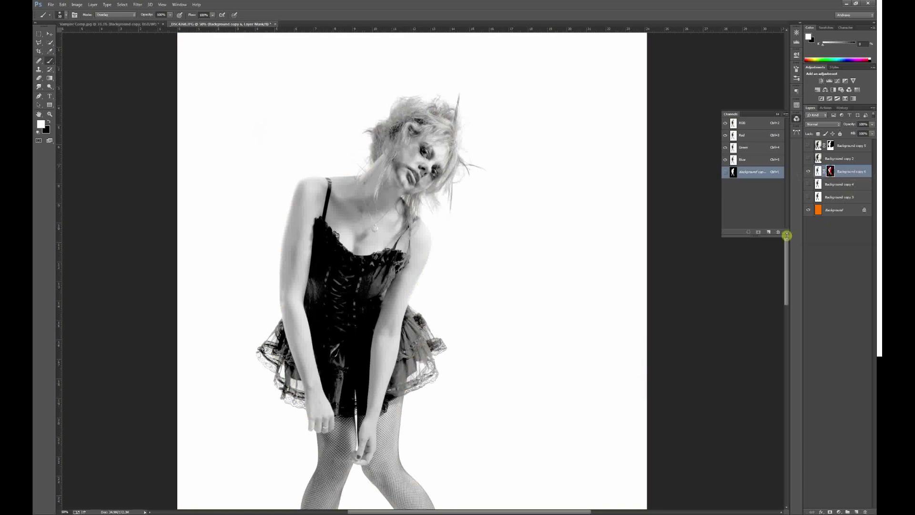